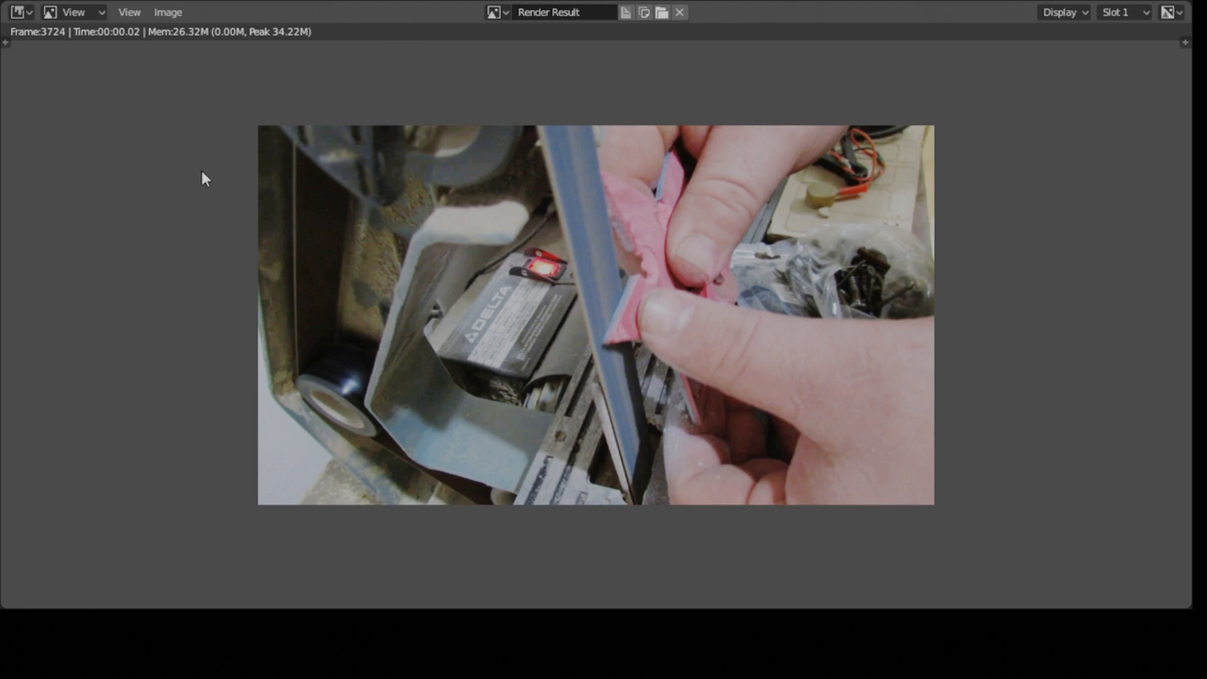
Save the rendered frame to the Desktop as star.png via Image > Save As
left_click(176, 12)
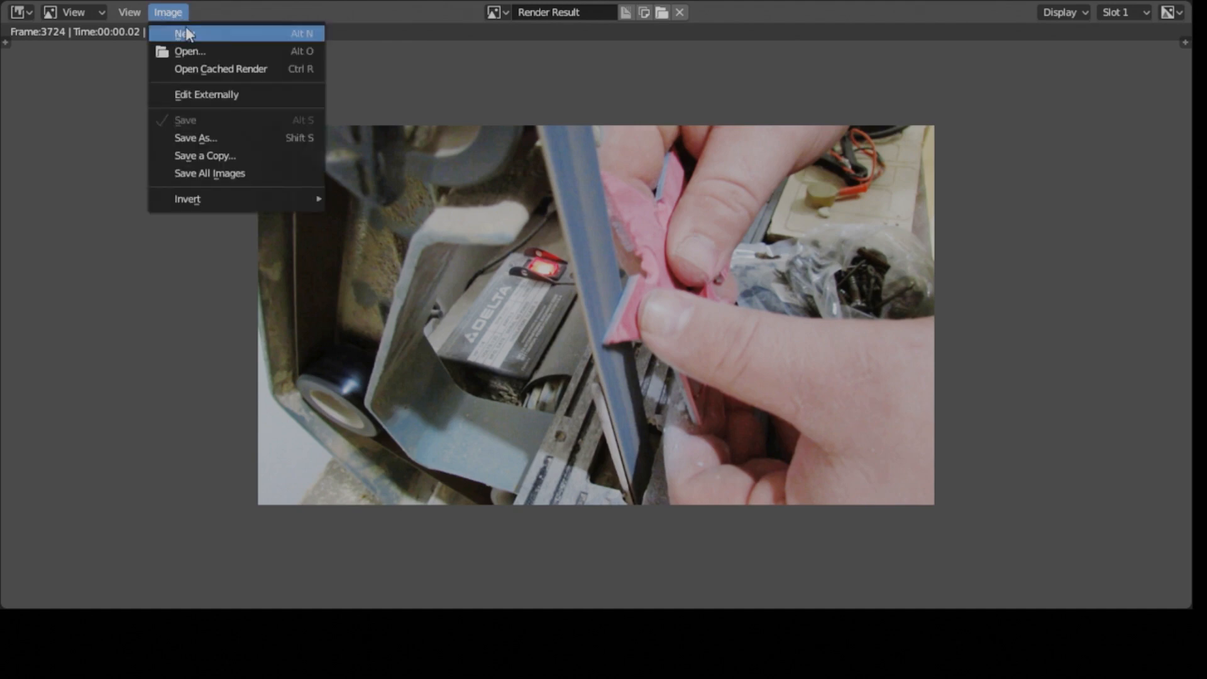
left_click(188, 134)
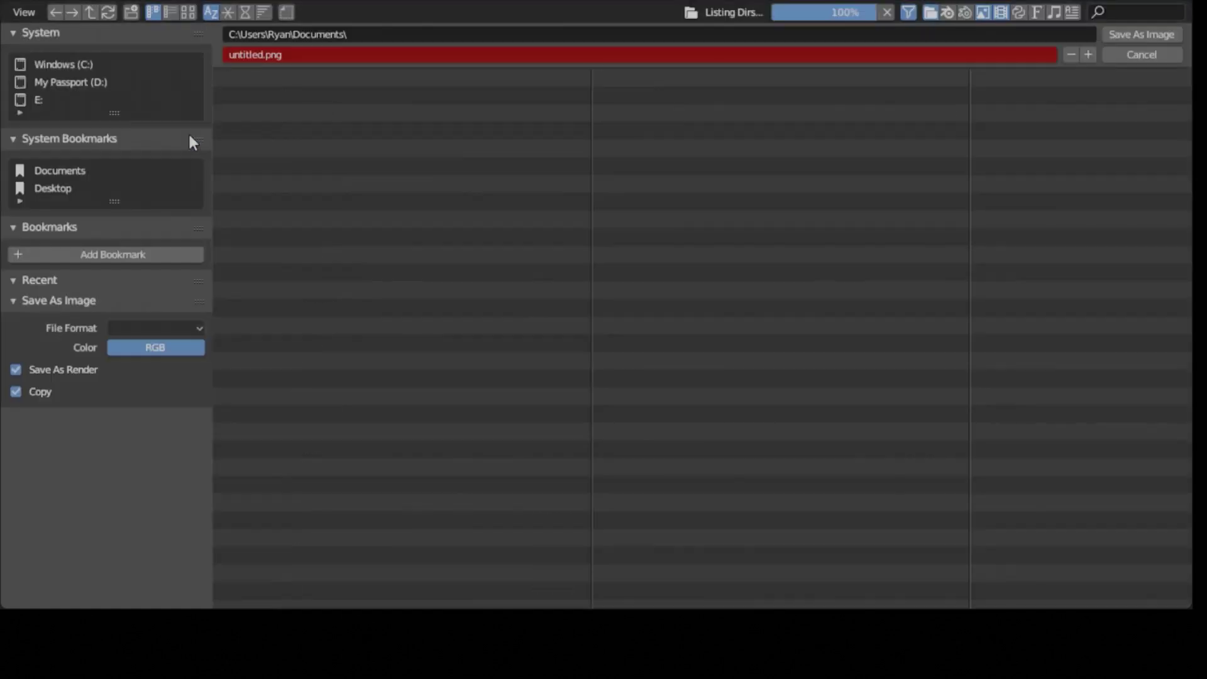
left_click(63, 189)
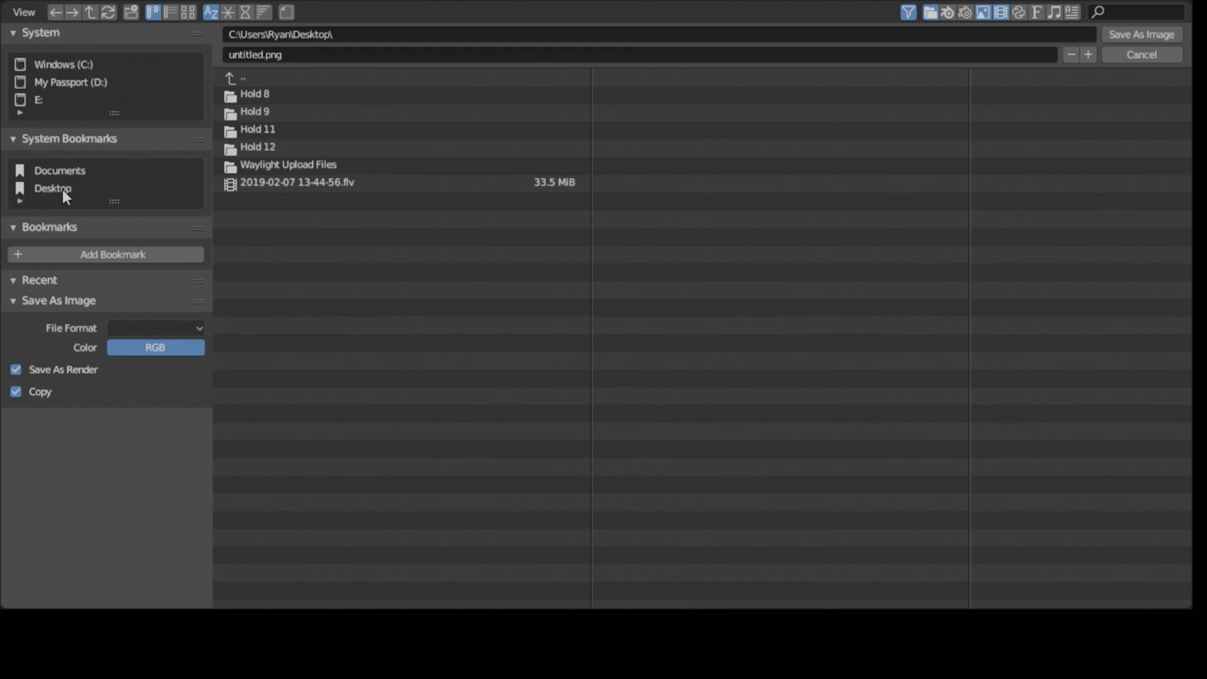
left_click(284, 53)
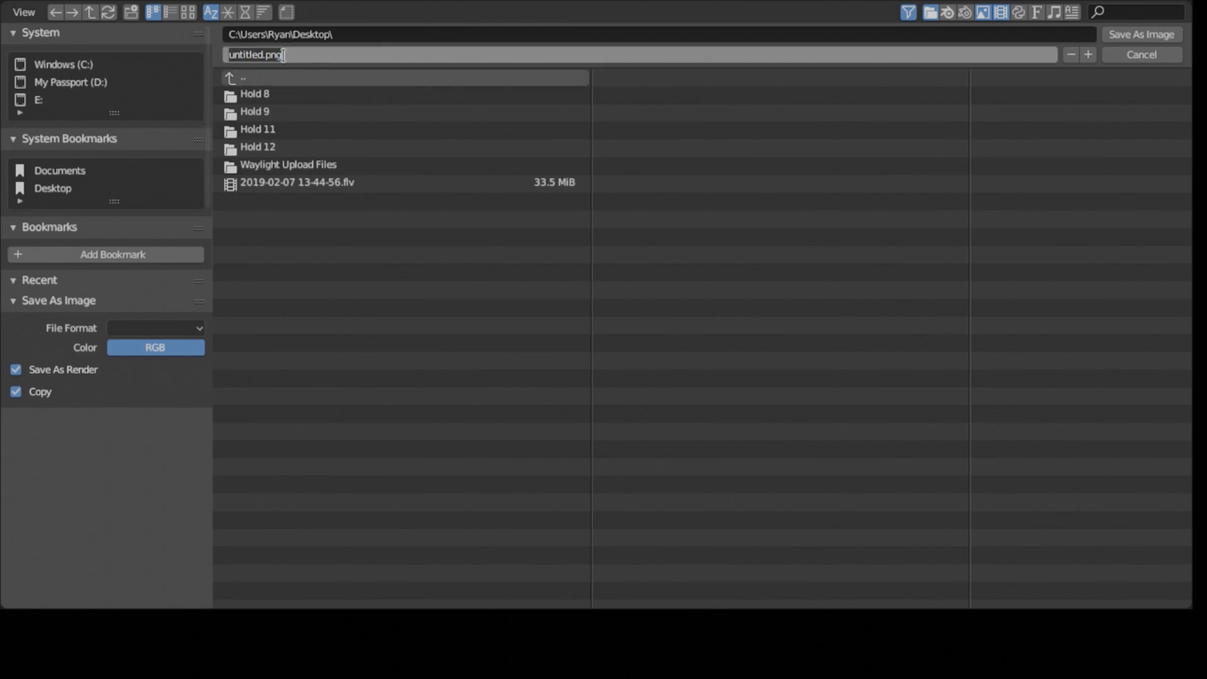
type("star")
key("Return")
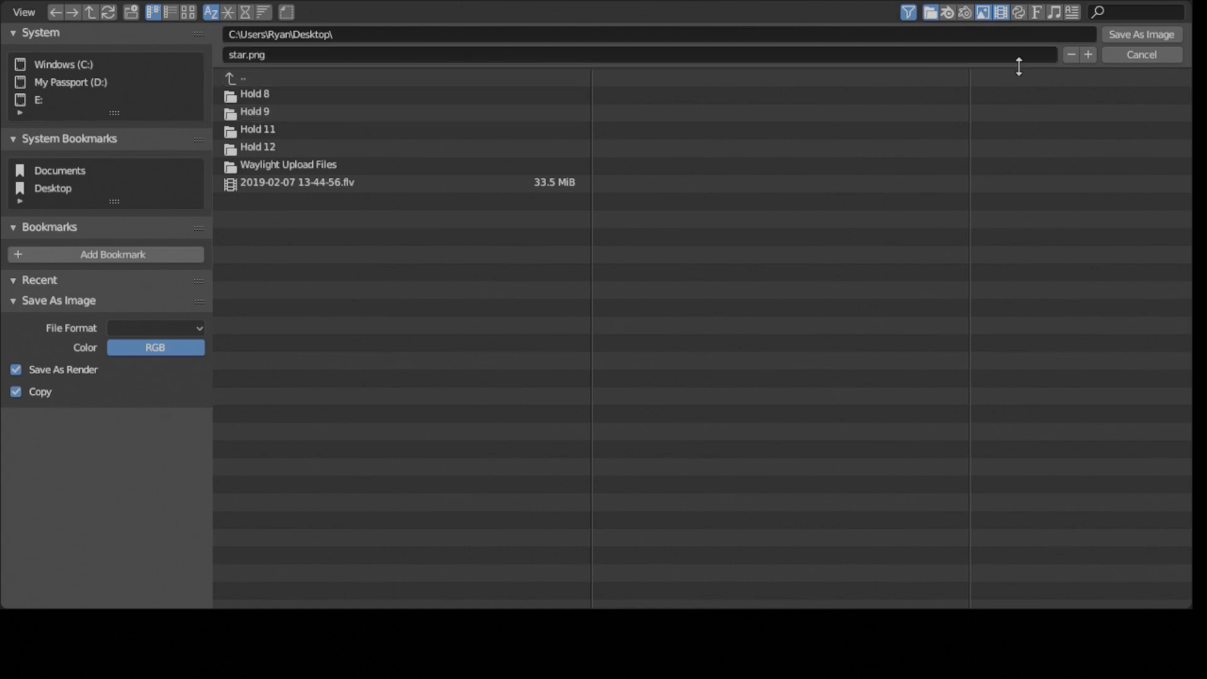
left_click(1152, 35)
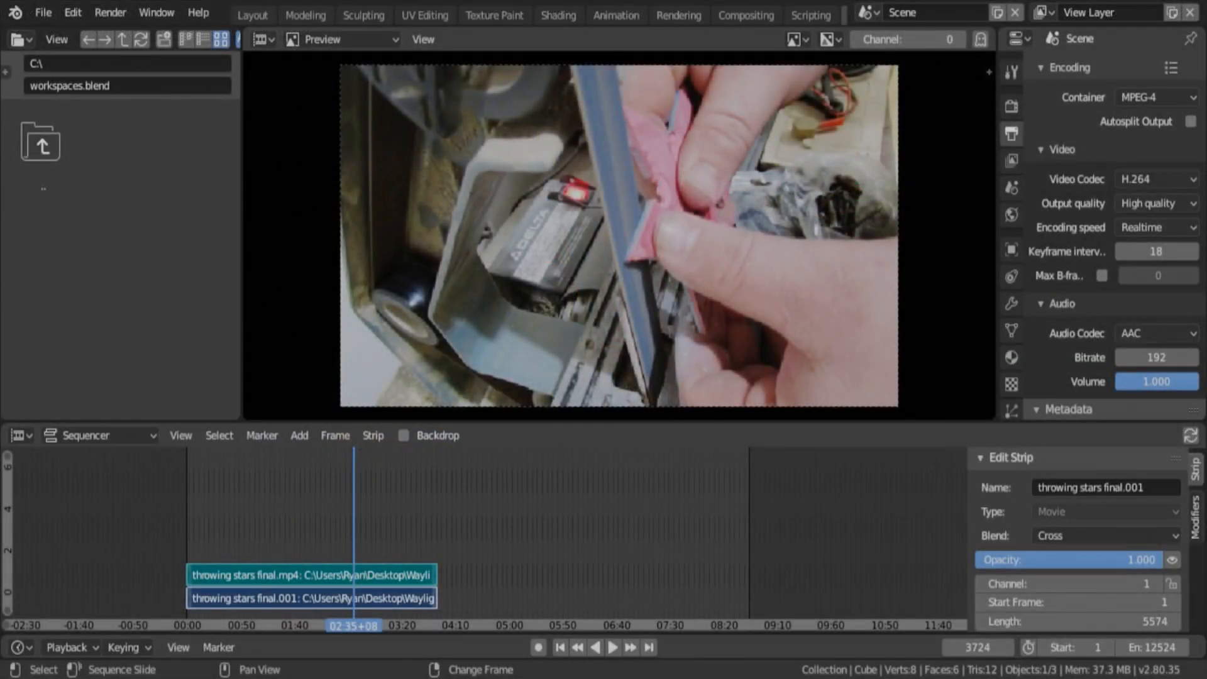
Move the sequencer playhead to frame 5985, past the end of the movie strips
left_click(454, 532)
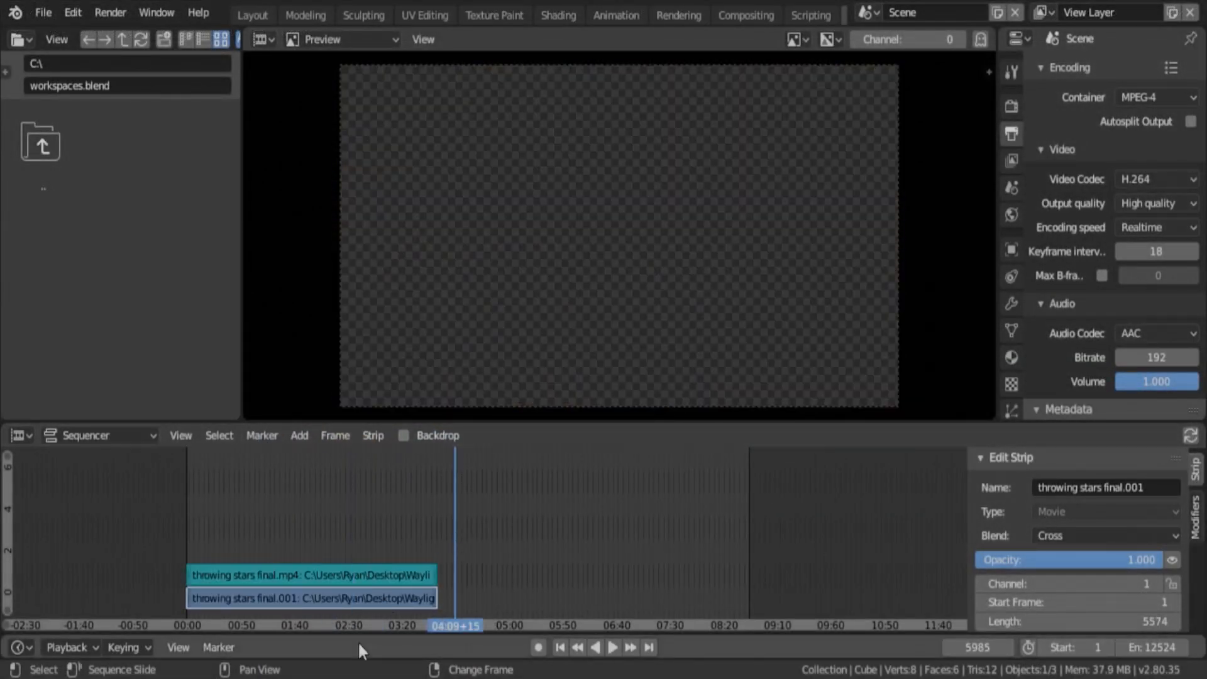
Add star.png from the Desktop as an image strip at frame 5985 on channel 1
left_click(309, 435)
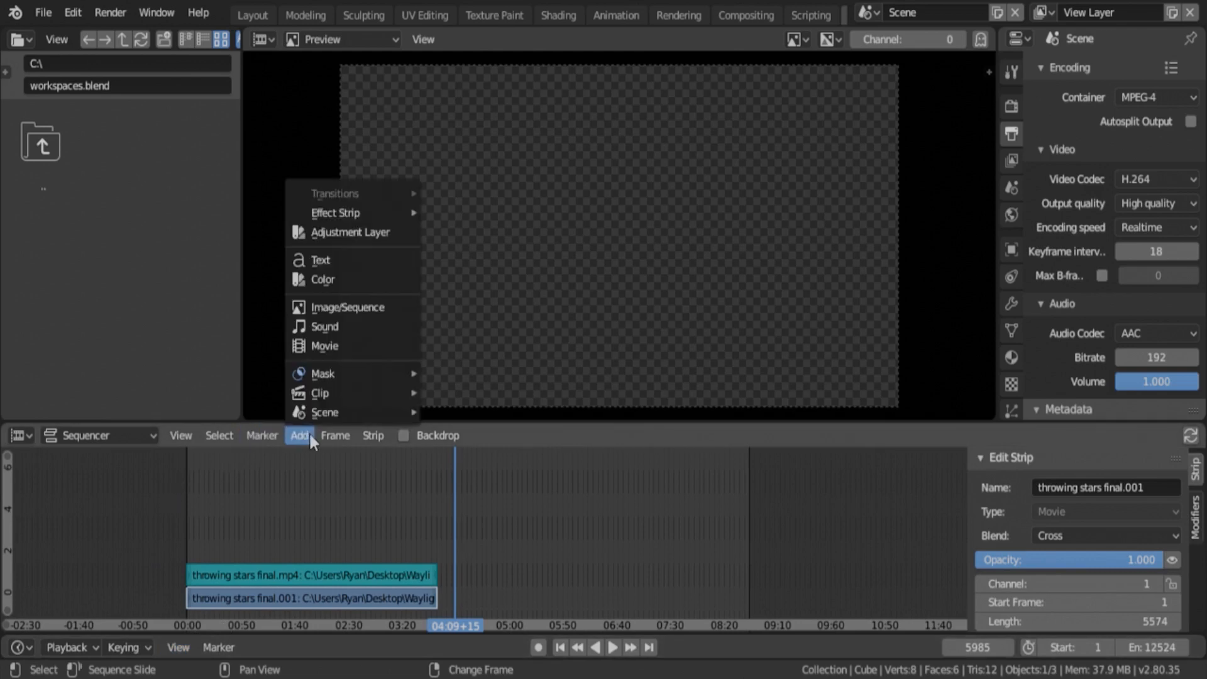
left_click(342, 308)
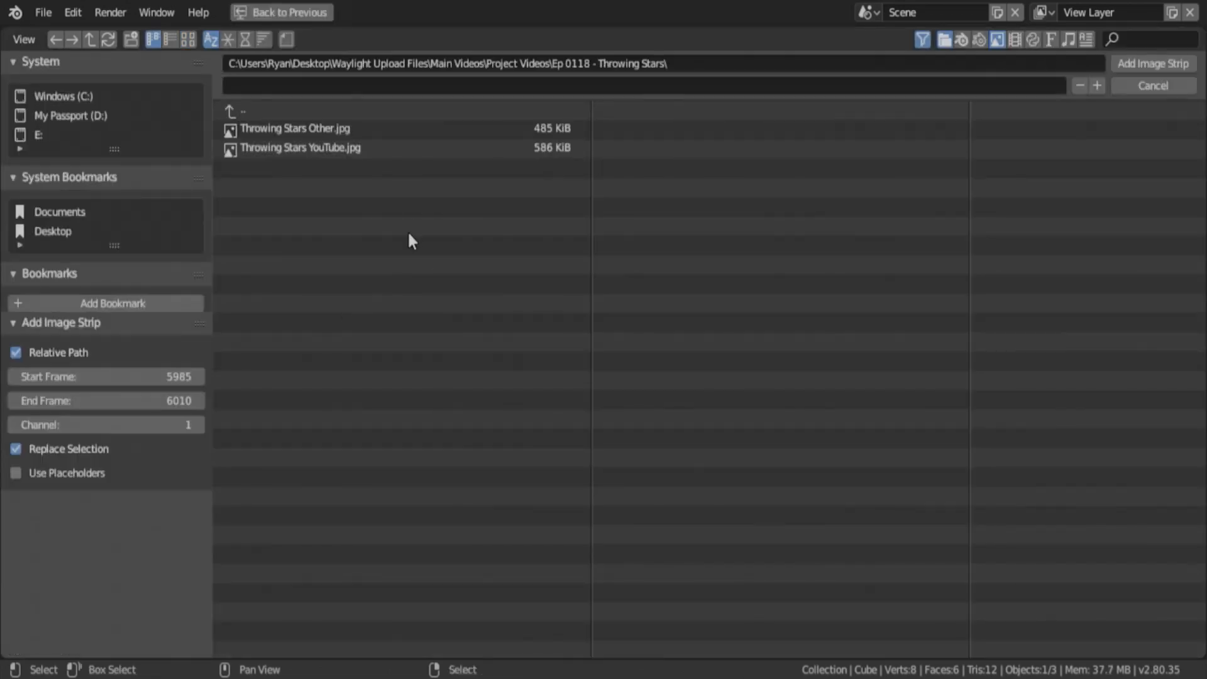
left_click(46, 232)
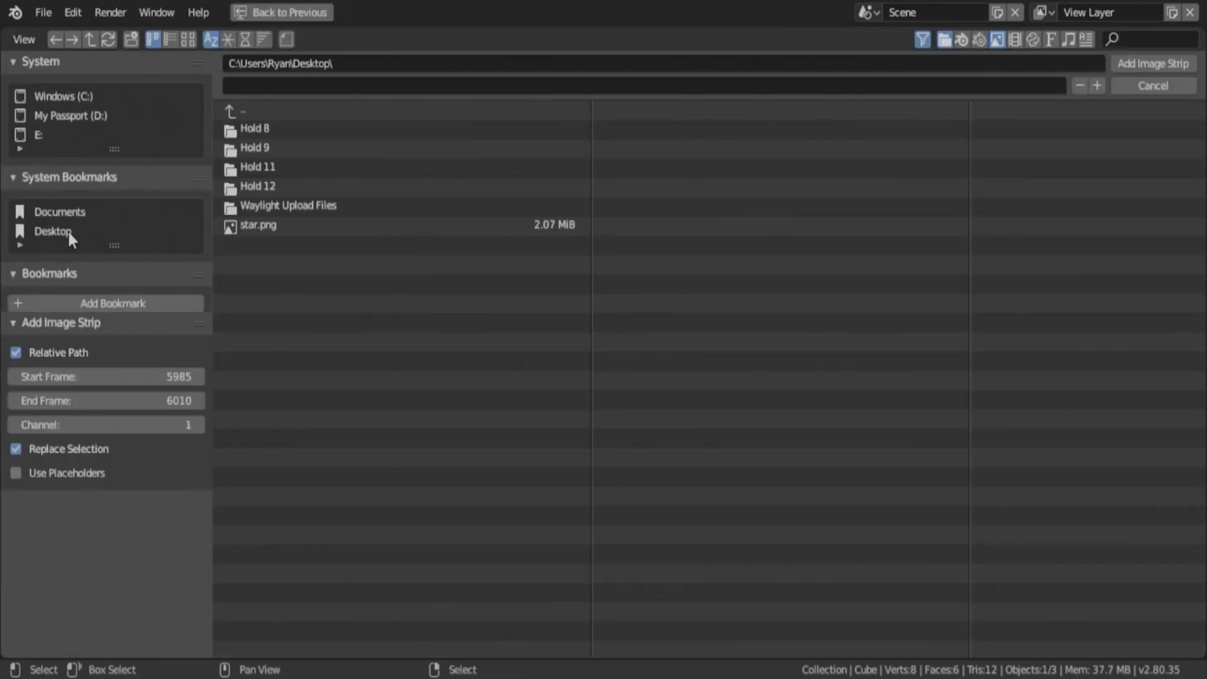
left_click(267, 227)
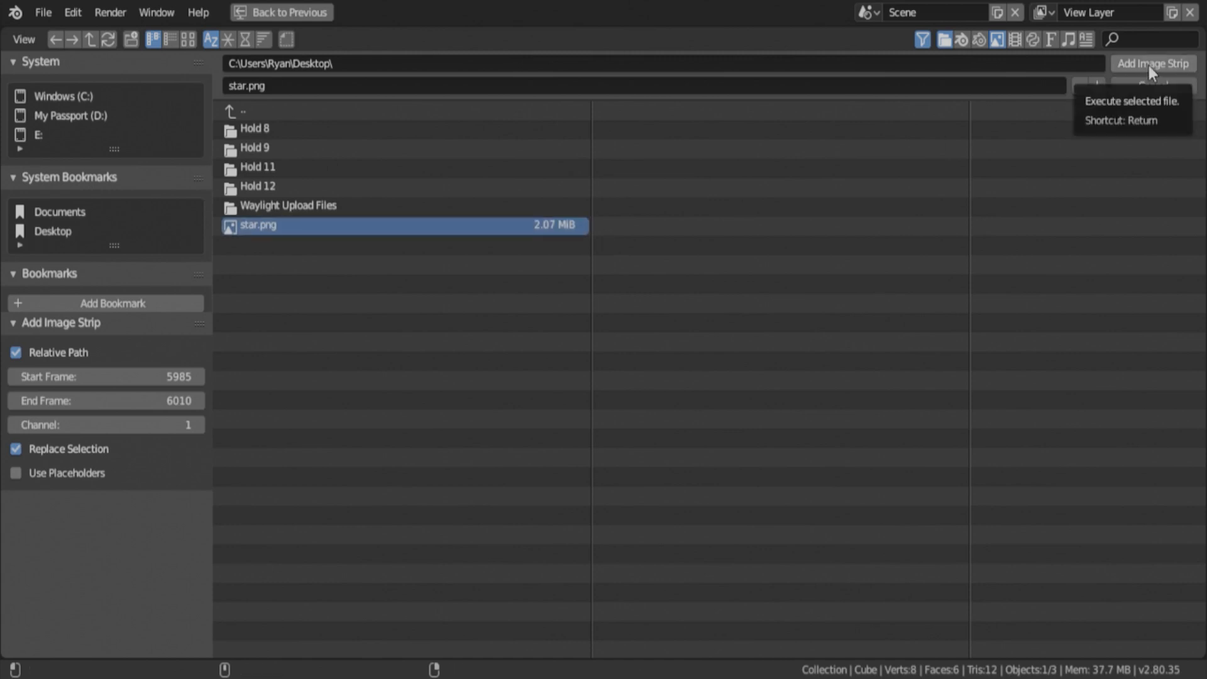
left_click(1149, 65)
scroll(455, 565, "up", 2)
scroll(455, 566, "down", 3, "ctrl")
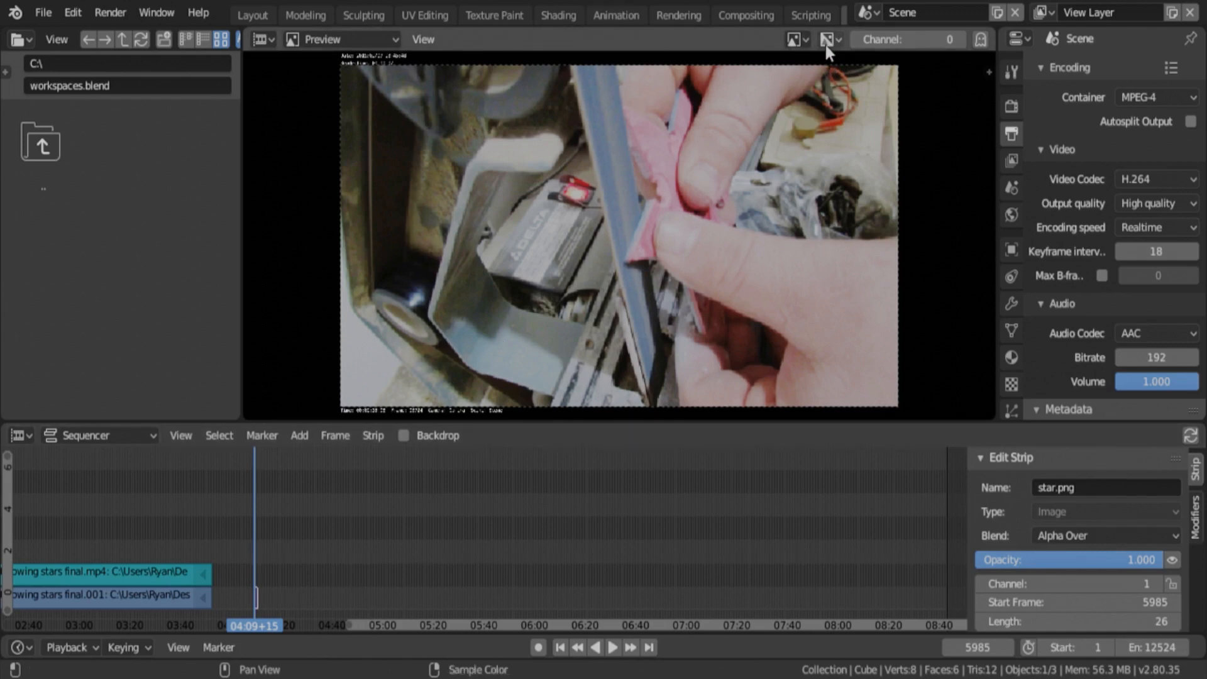
Set the preview's Proxy Render Size to 100% in the properties sidebar, then hide the sidebar
left_click(423, 39)
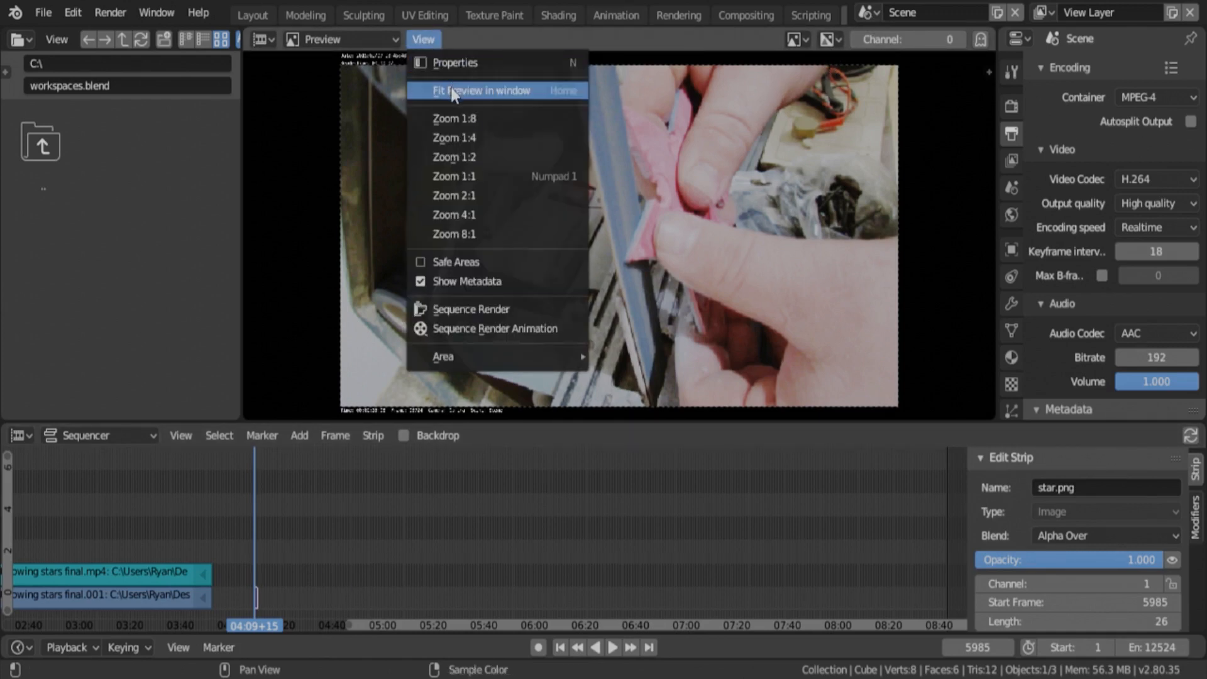
left_click(451, 61)
left_click(929, 232)
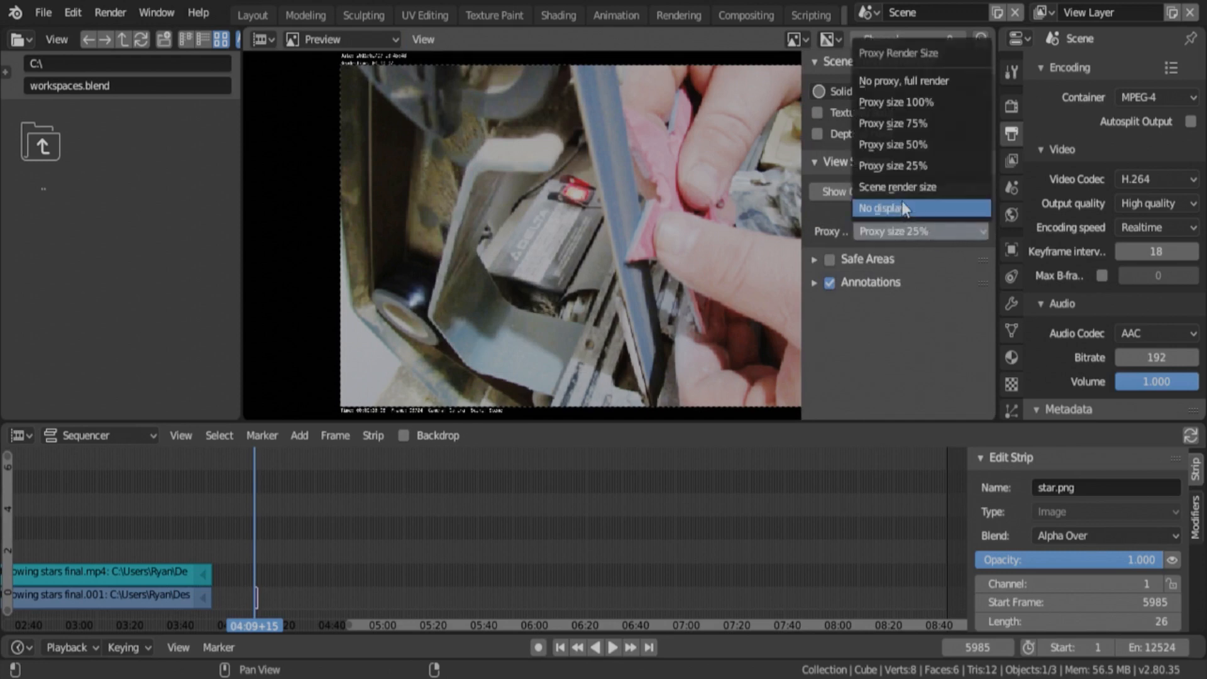
left_click(925, 104)
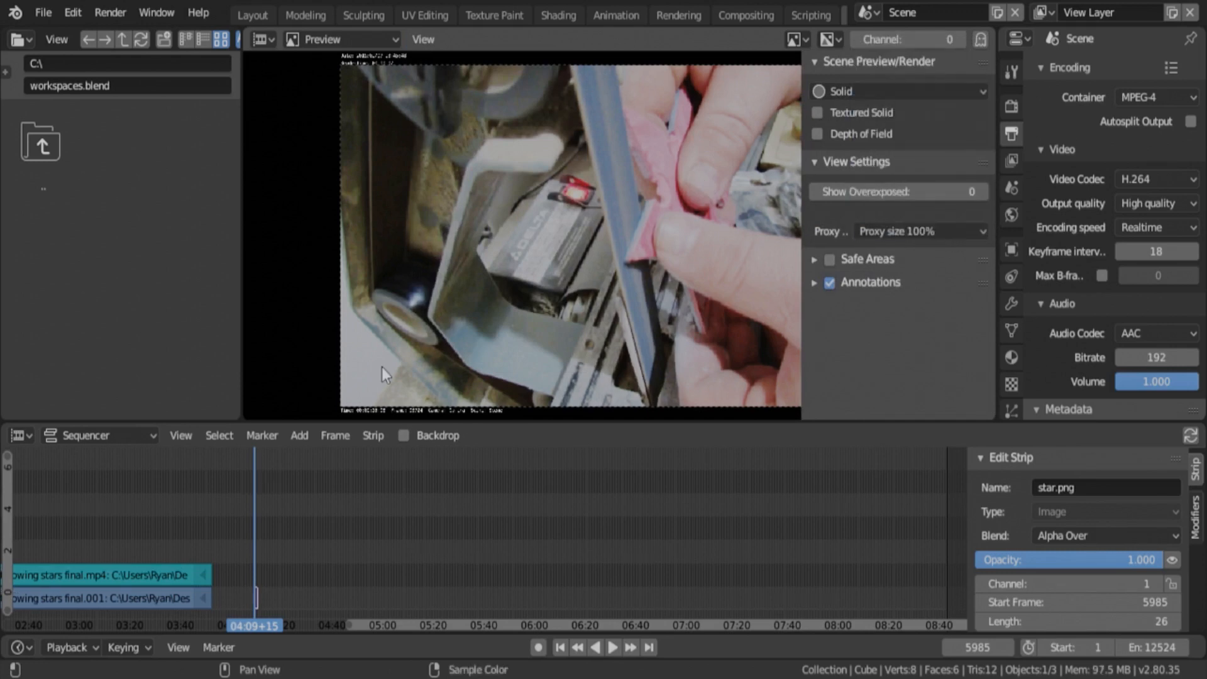
key("n")
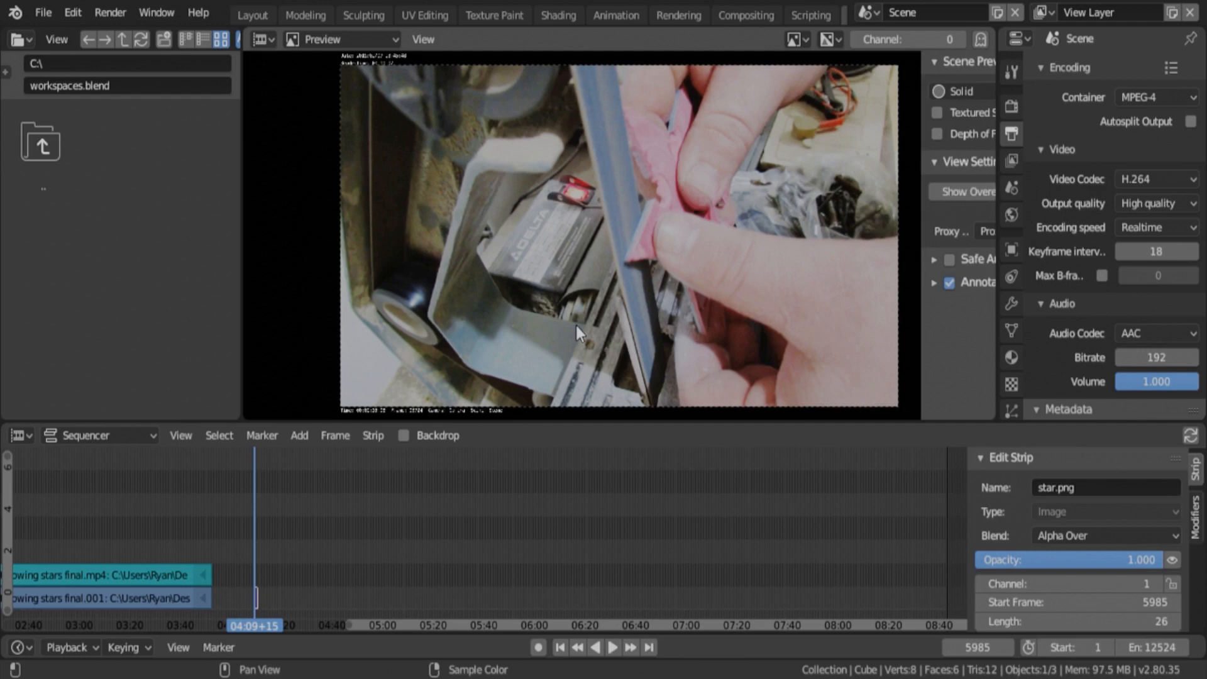
scroll(714, 317, "up", 2)
scroll(714, 316, "up", 2)
scroll(714, 316, "up", 2)
scroll(714, 316, "down", 2)
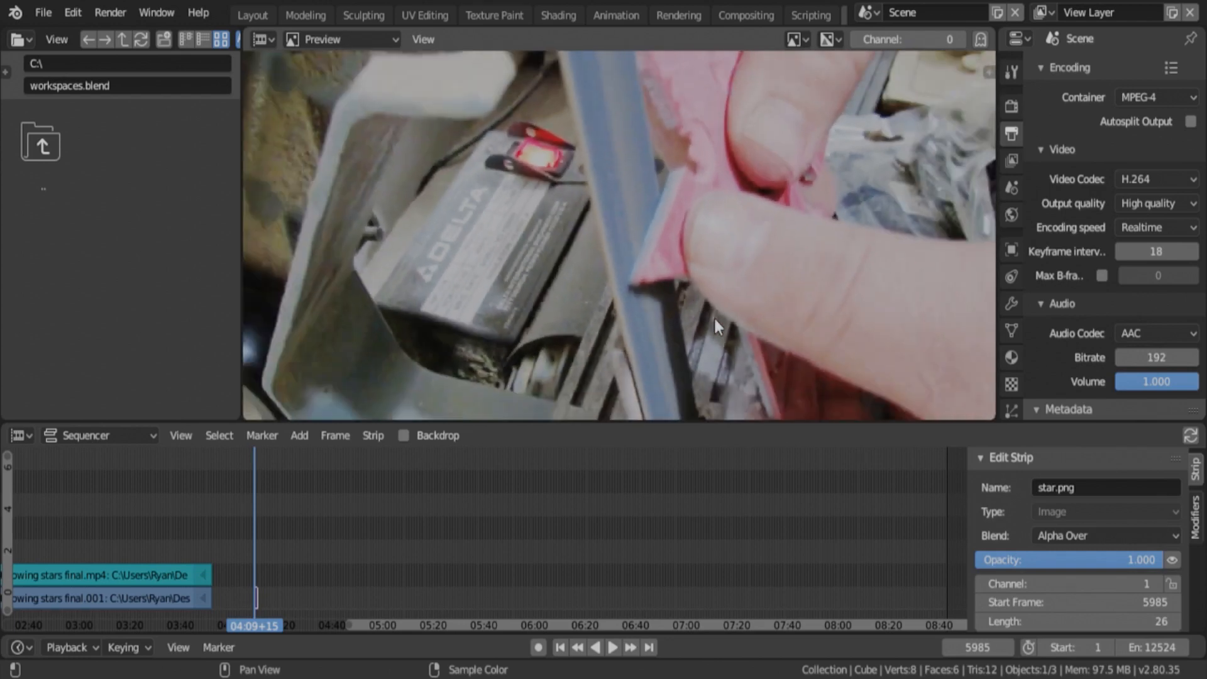